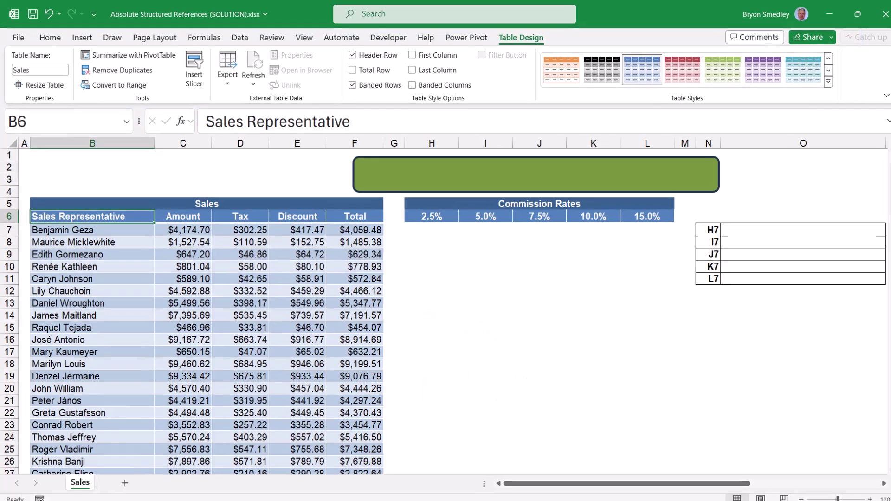
Examine the structured reference formulas in the Tax, Discount and Total columns of the Sales table.
click(182, 229)
click(355, 341)
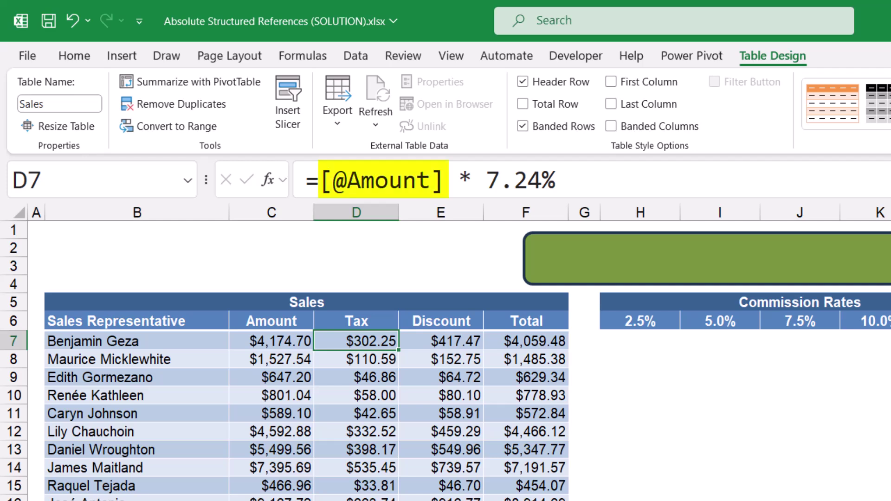
key(Down)
key(Down)
key(Down)
key(Down)
key(Down)
key(Down)
key(Down)
key(Down)
key(Down)
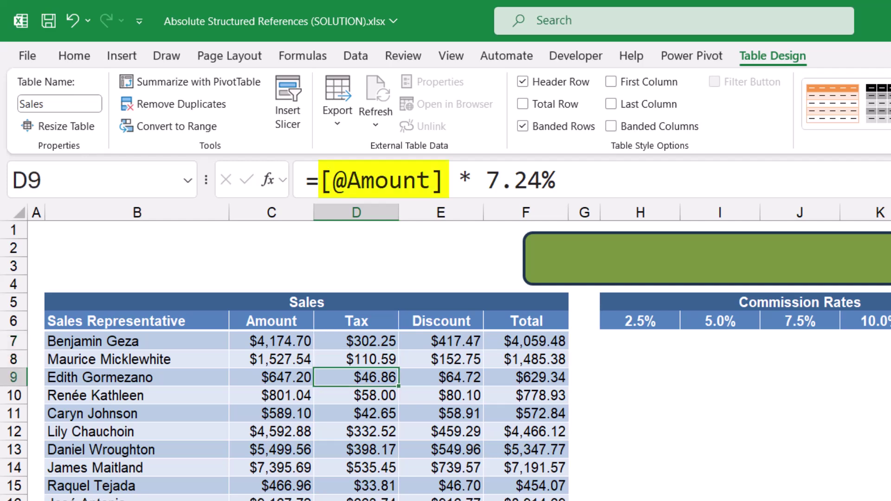
key(Down)
key(Up)
key(Up)
key(Up)
key(Up)
key(Up)
key(Up)
key(Up)
key(Up)
key(Up)
key(Up)
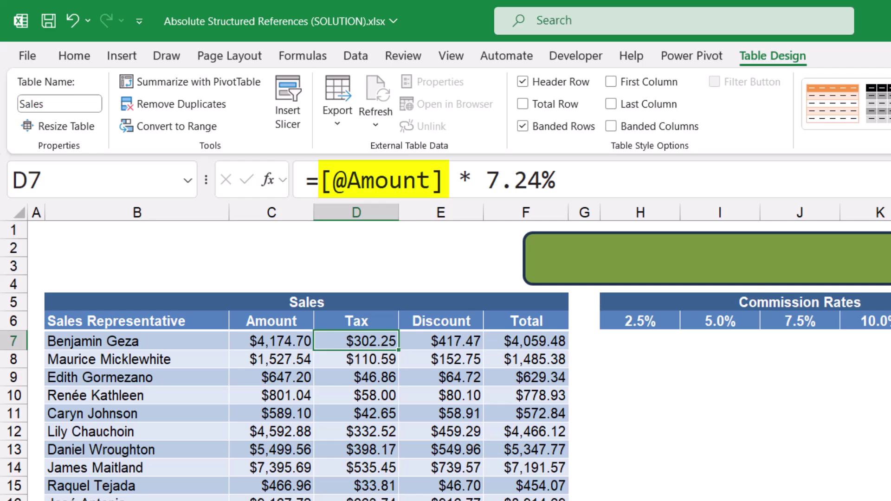
key(Right)
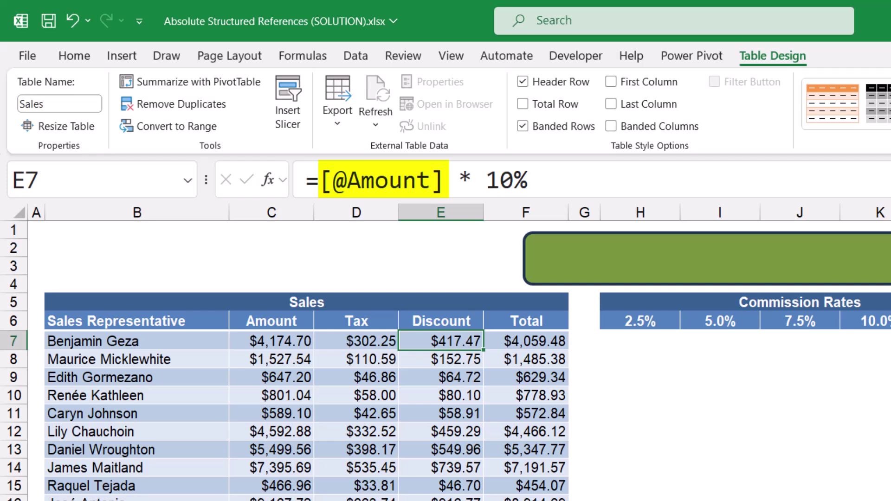
key(Right)
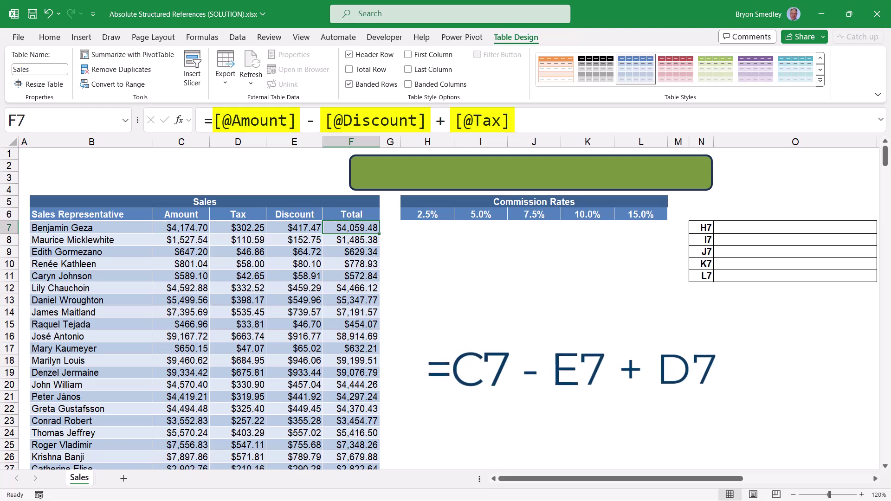
key(Right)
key(Right)
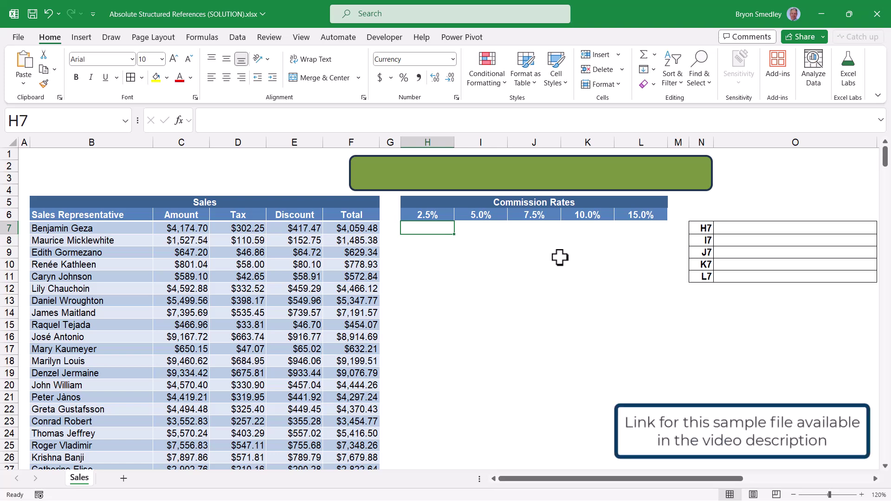
text(=C7)
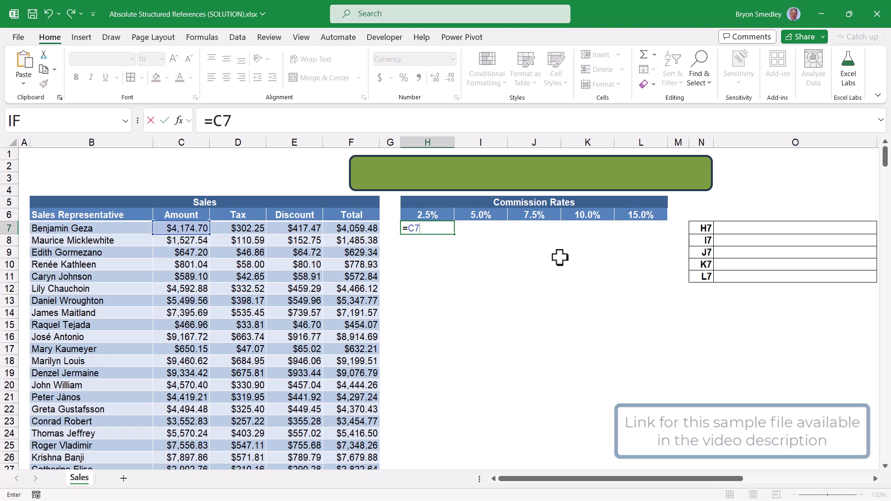
key(BackSpace)
key(BackSpace)
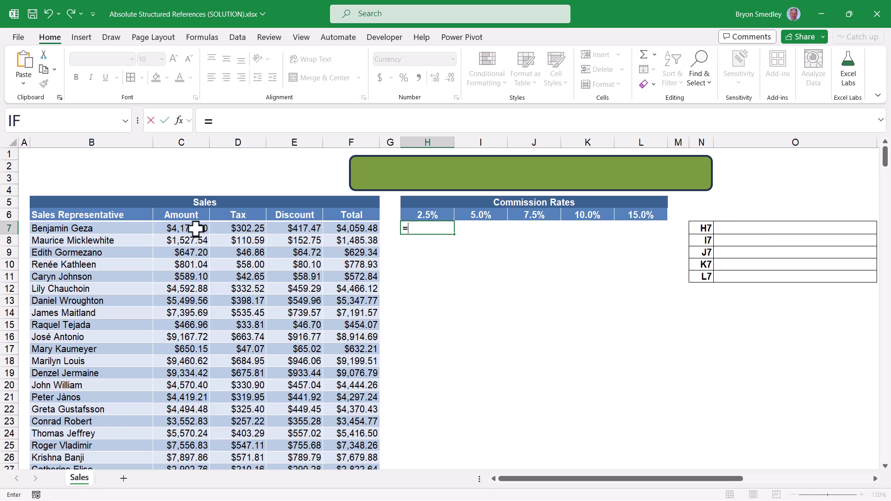
click(204, 226)
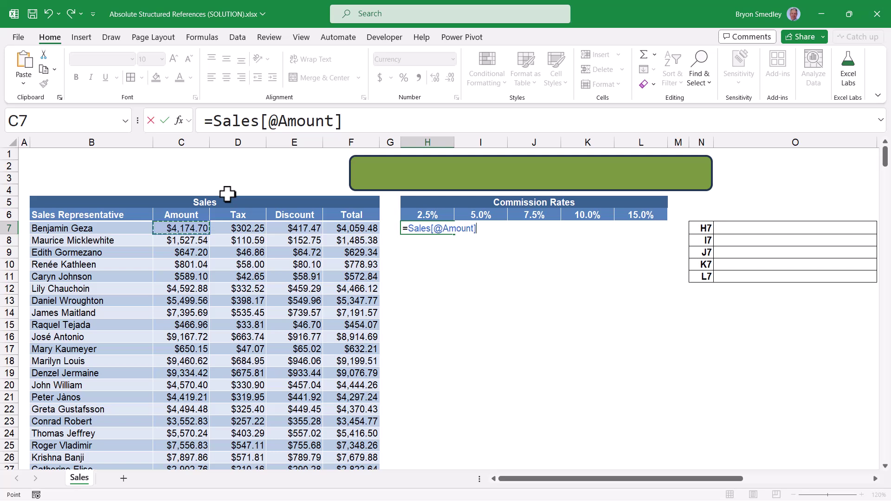
text(*)
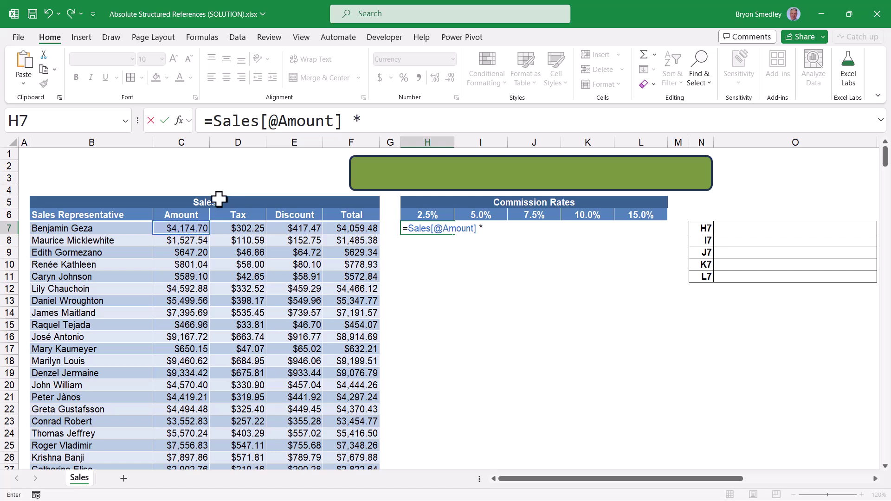
click(433, 216)
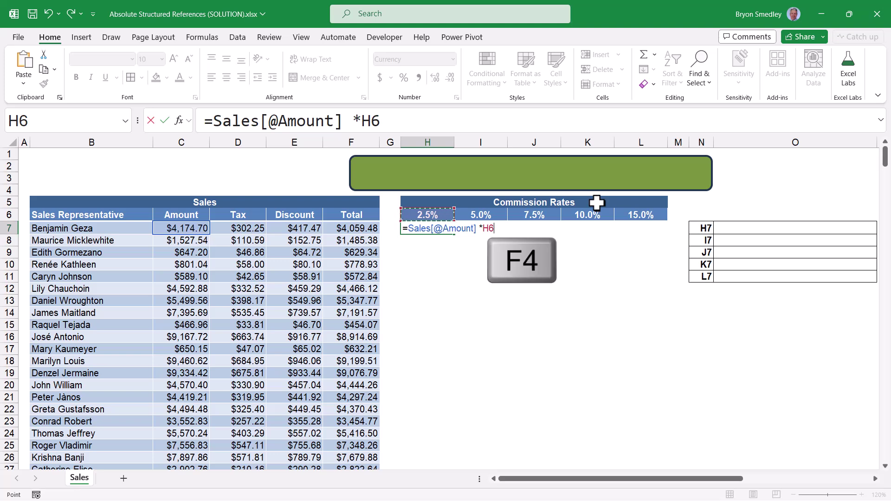
key(F4)
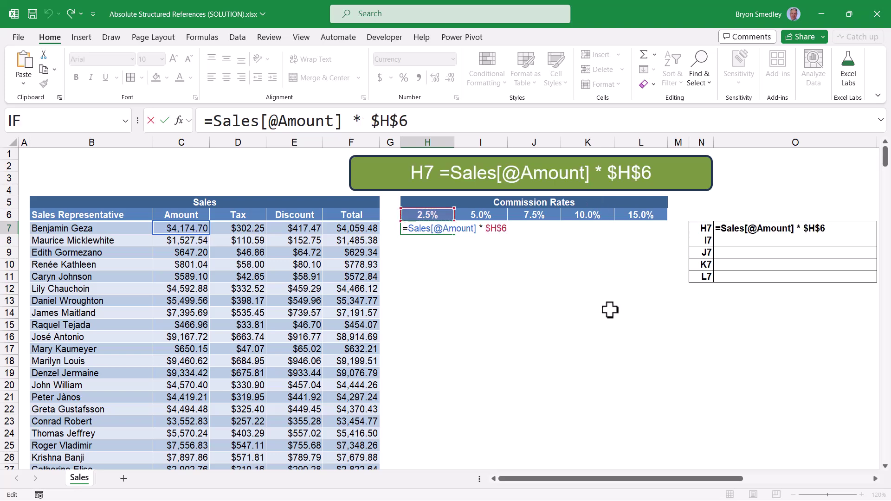
key(ctrl+Return)
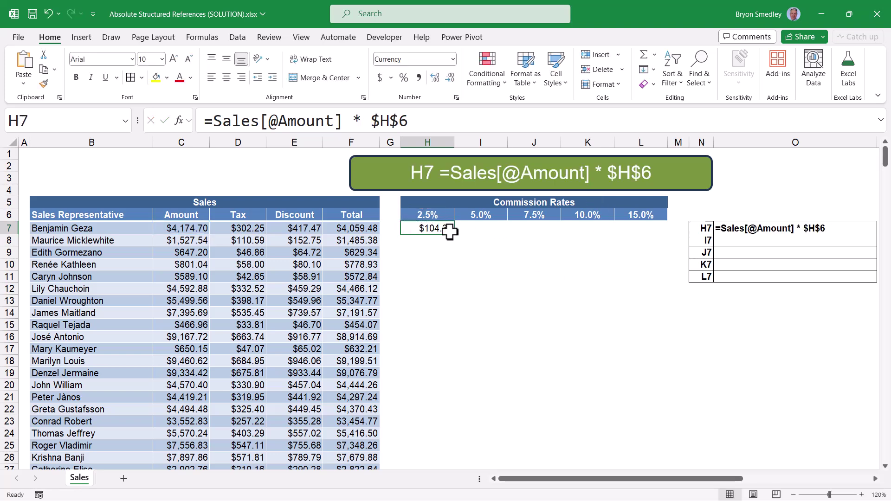
Try filling the H7 formula down the 2.5% column to check the copied formulas, and undo the fill.
drag(454, 235, 478, 207)
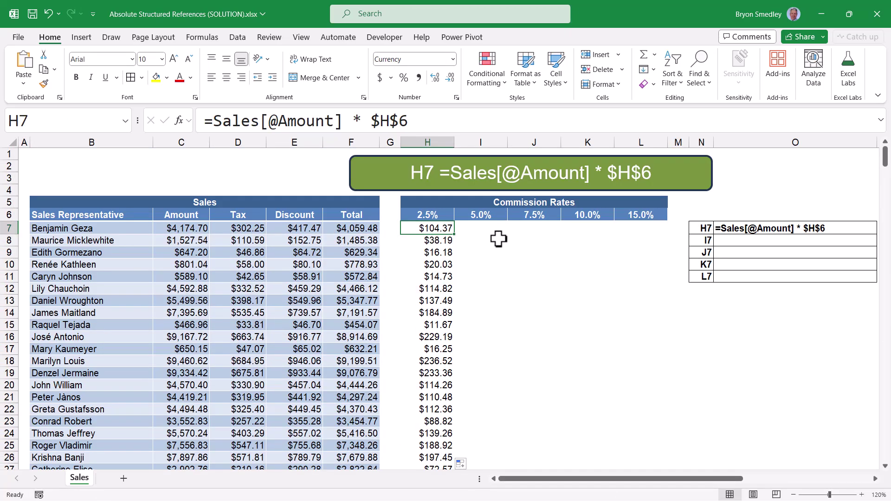
key(Down)
key(Down)
key(Down)
key(Down)
key(Down)
key(Down)
key(Down)
key(Down)
key(Down)
key(Down)
key(Down)
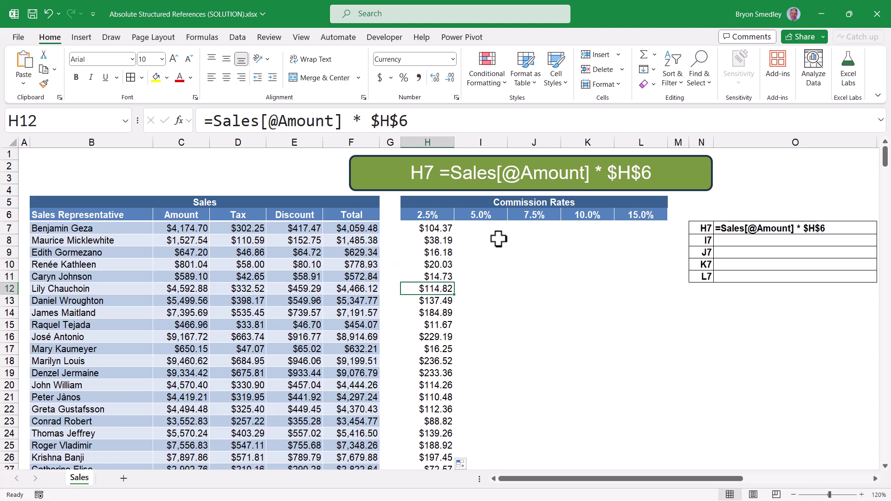
key(Down)
key(Down)
key(Down)
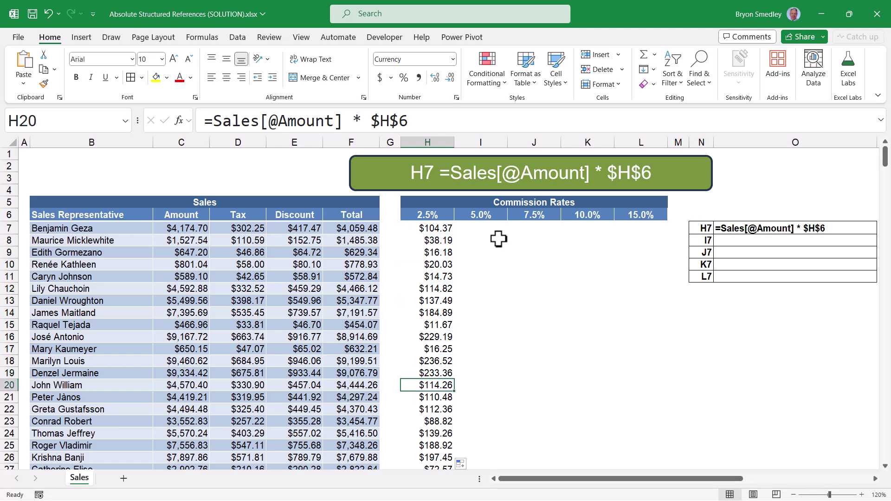
key(ctrl+Up)
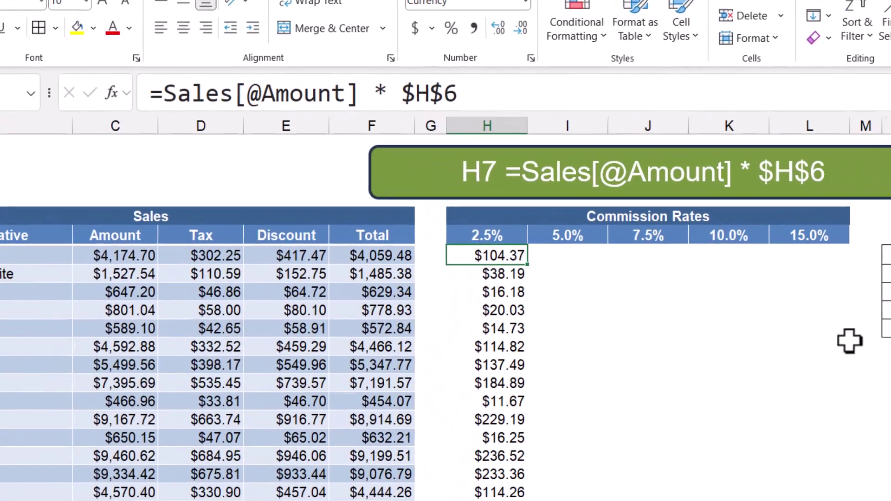
key(Down)
key(ctrl+z)
Change the H7 formula to =Sales[Amount] * $H$6 so it references the whole Amount column.
click(271, 91)
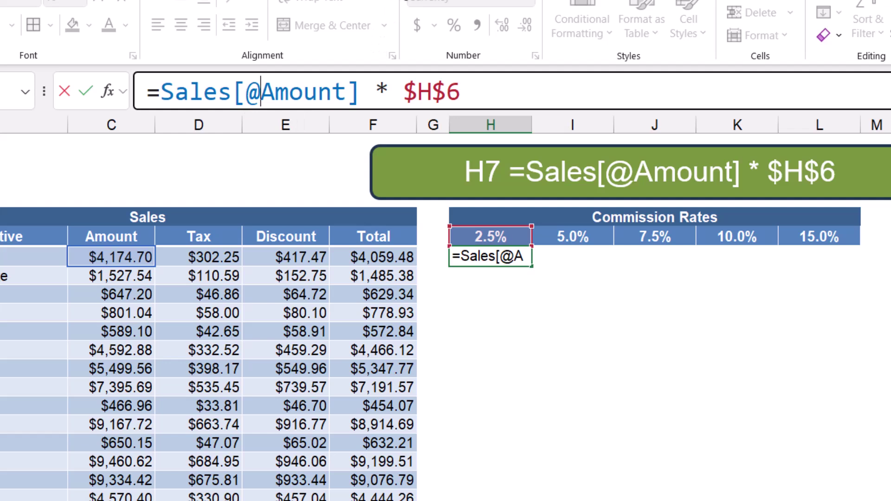
key(BackSpace)
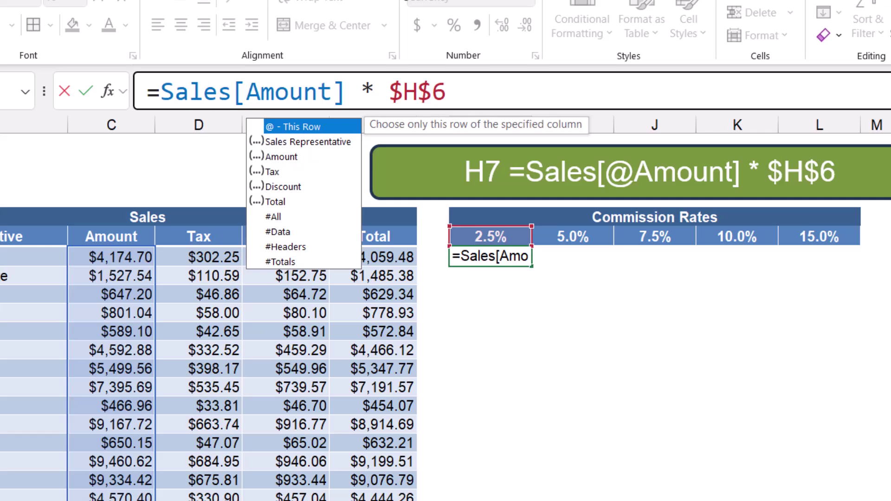
key(ctrl+Return)
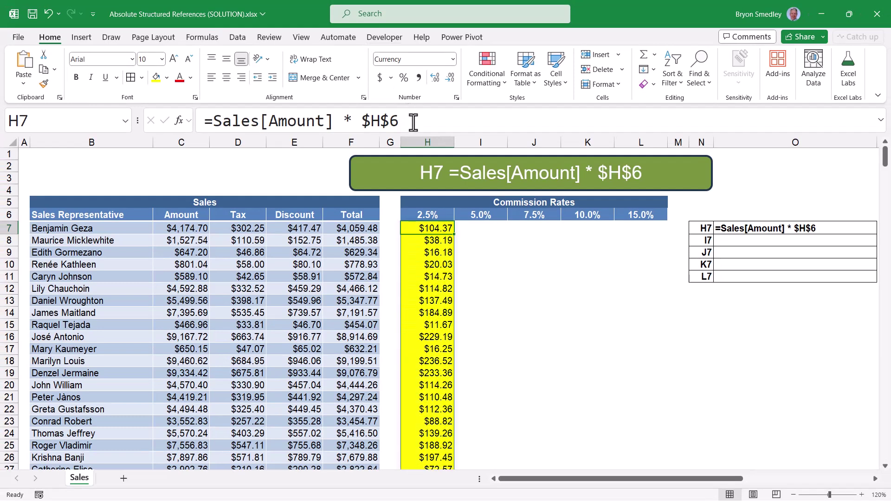
Make the rate reference in the H7 formula fully relative, giving =Sales[Amount] * H6.
drag(362, 121, 402, 122)
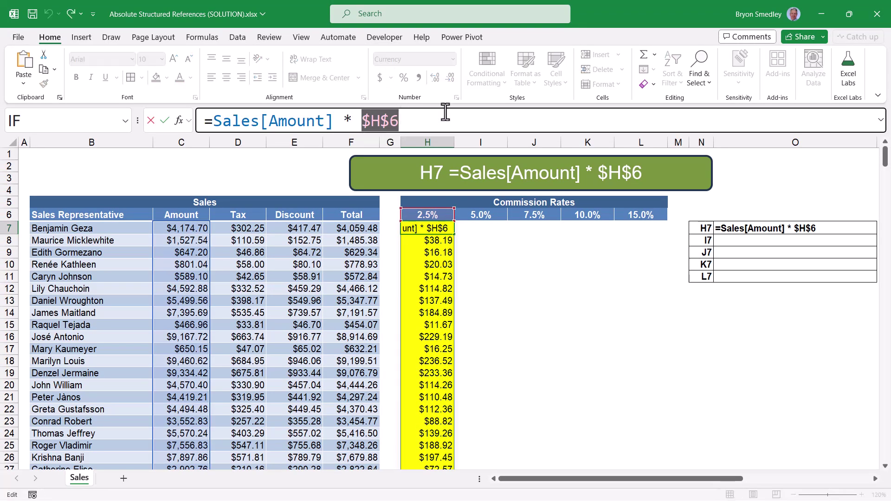
key(F4)
key(F4)
key(F4)
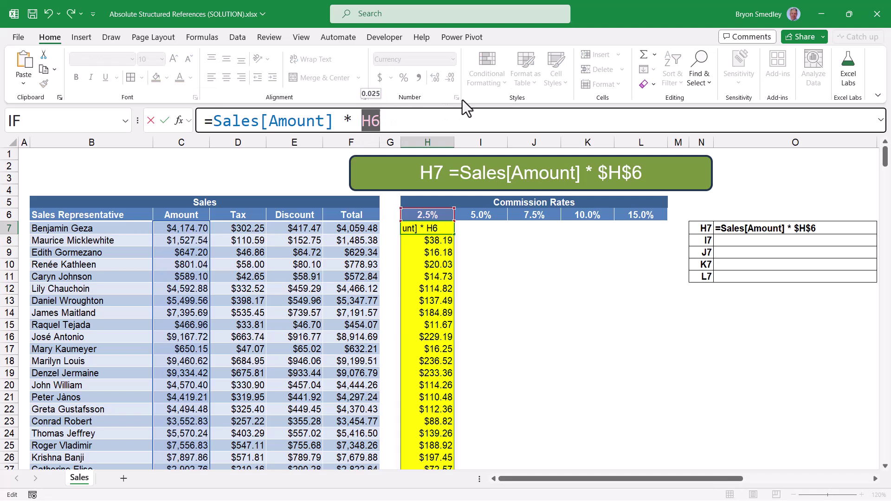
key(ctrl+Return)
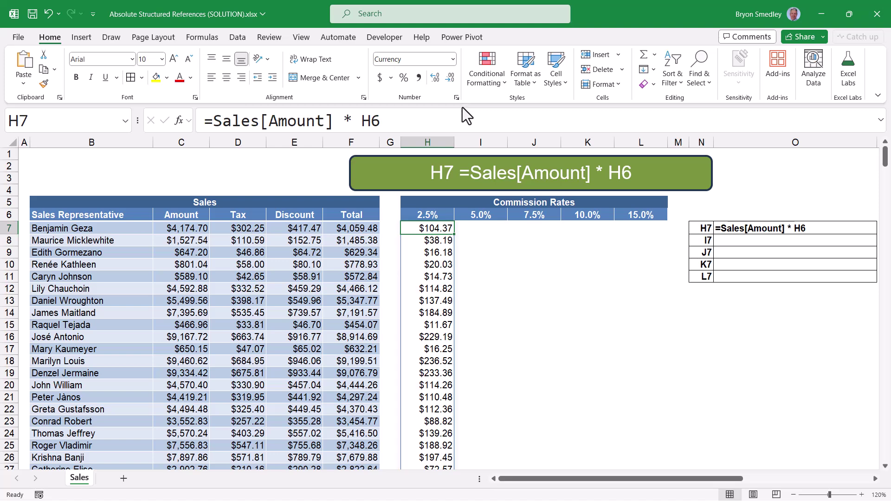
Try filling the H7 formula across to L7 and check which table column each copy references.
drag(456, 233, 659, 230)
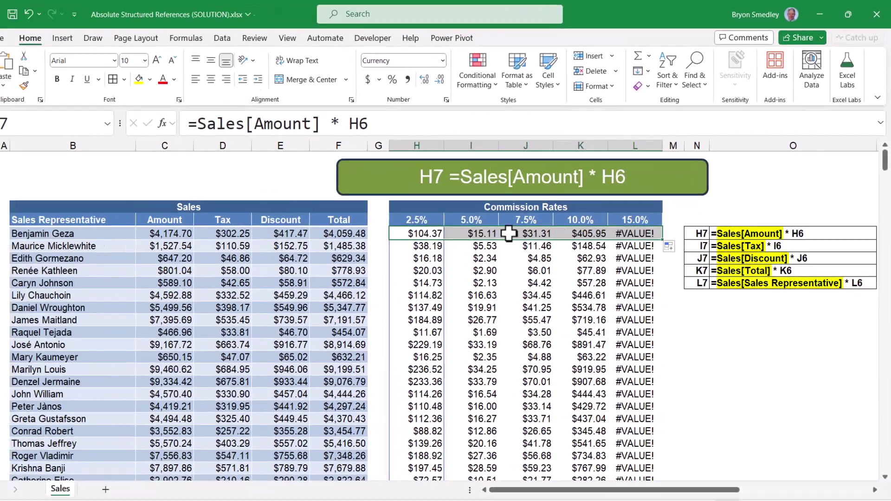
click(122, 378)
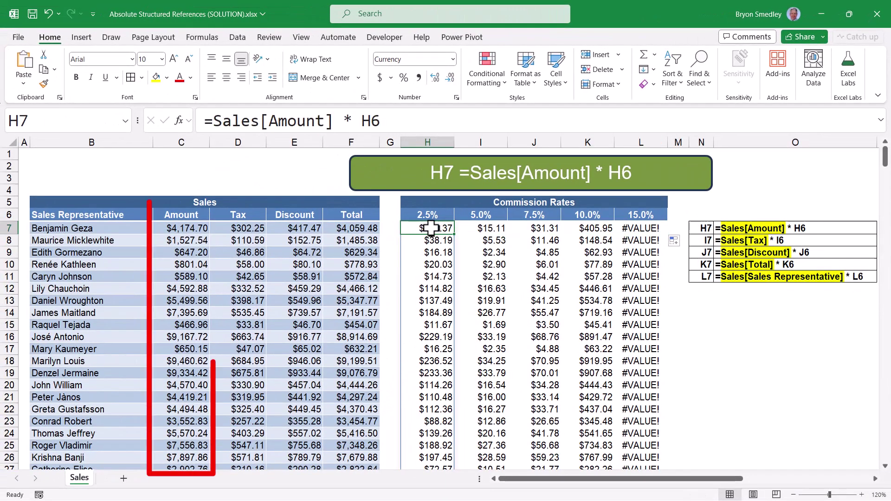
click(483, 228)
click(532, 228)
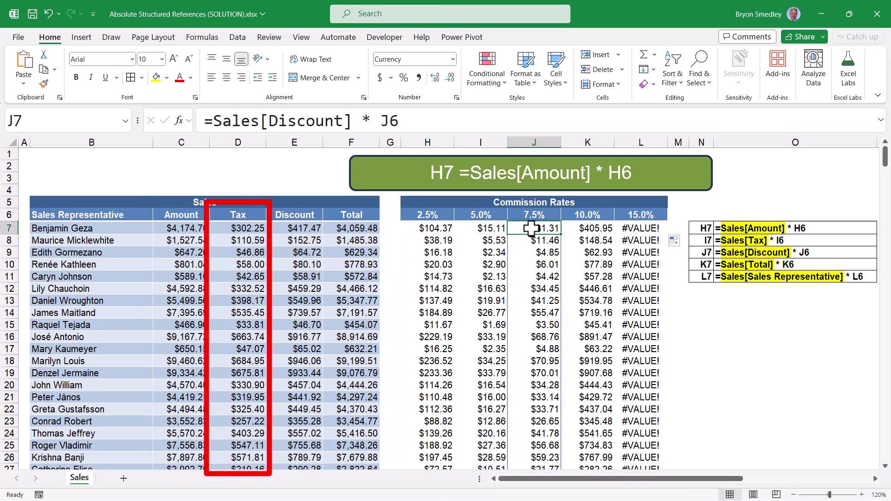
click(584, 228)
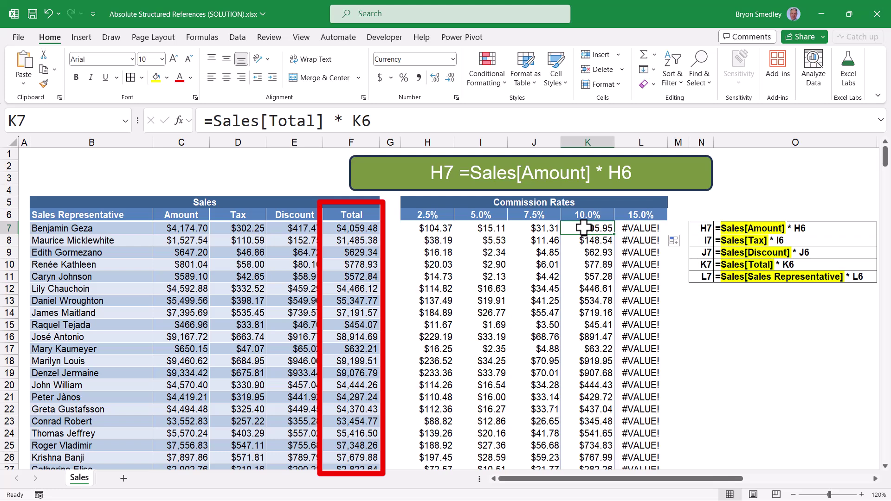
click(624, 227)
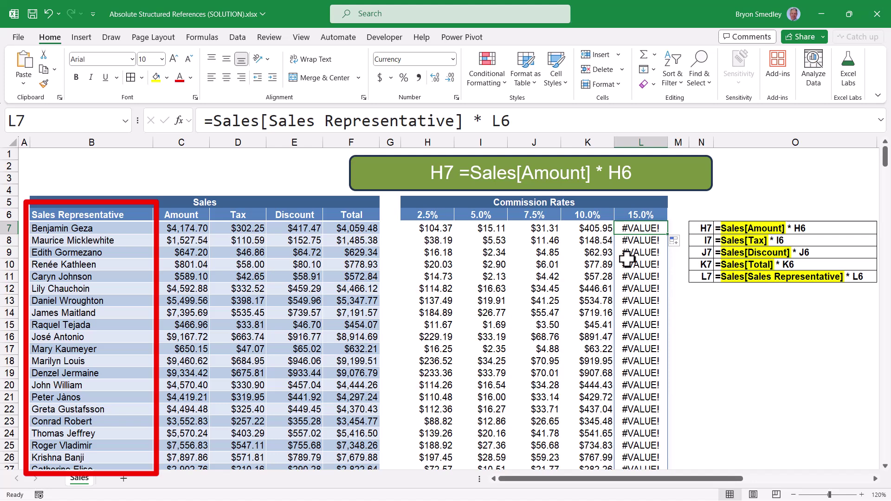
Make the Amount column reference in the H7 formula absolute by repeating it as a range, giving =Sales[[Amount]:[Amount]] * H6.
click(431, 230)
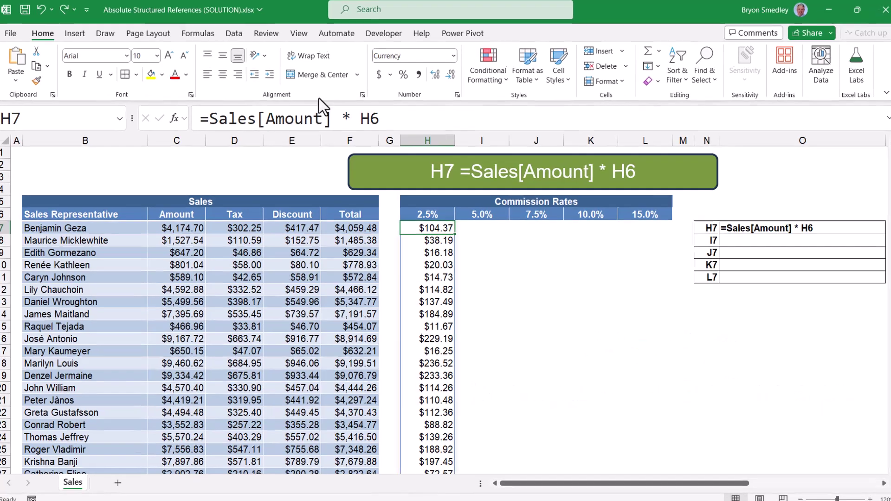
click(259, 121)
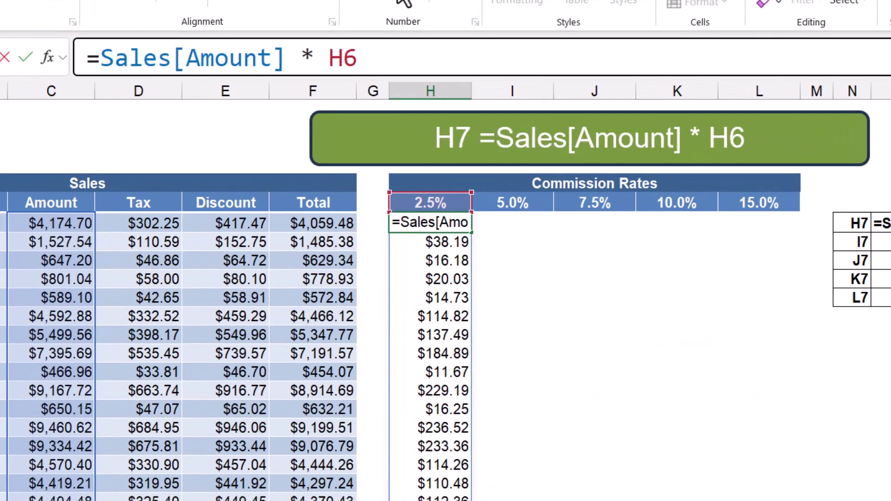
text([)
key(Right)
key(Right)
key(Right)
key(Right)
key(Right)
key(Right)
key(Right)
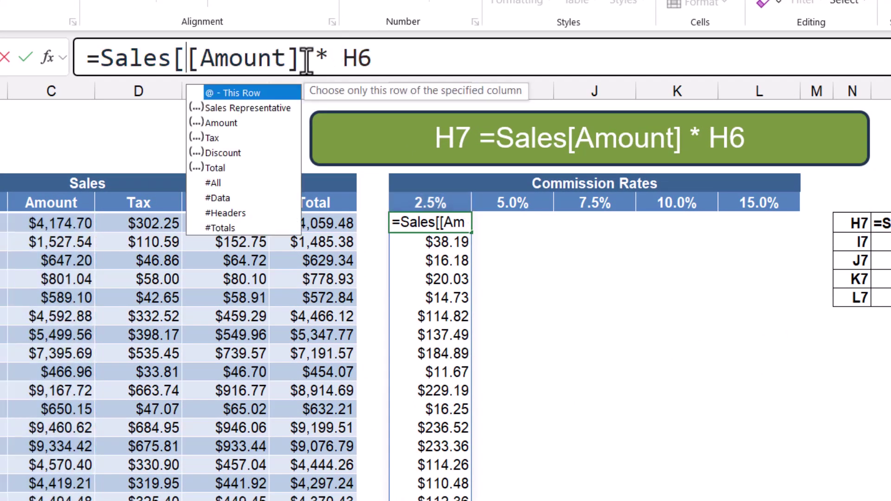
text(:)
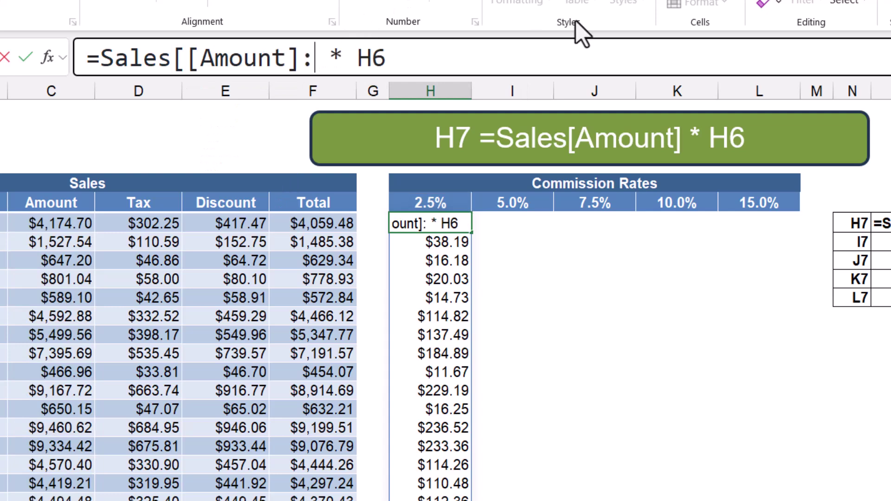
text([)
key(Down)
key(Down)
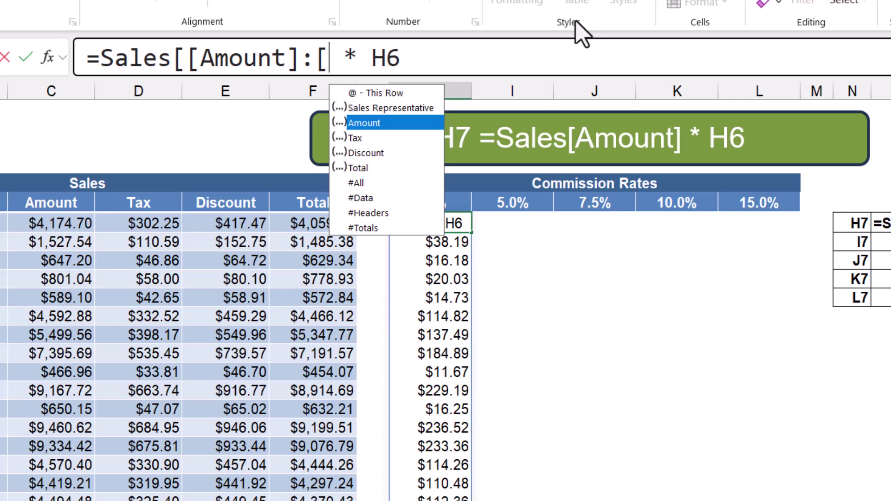
key(Tab)
text(])
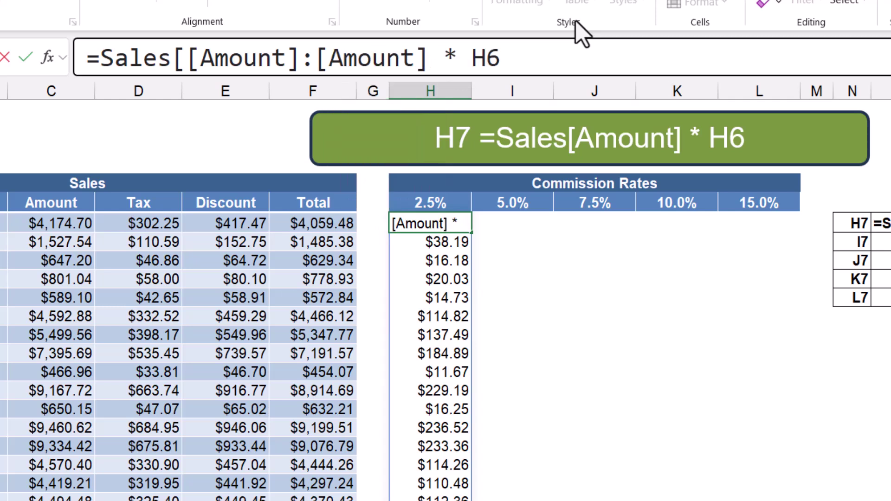
text(])
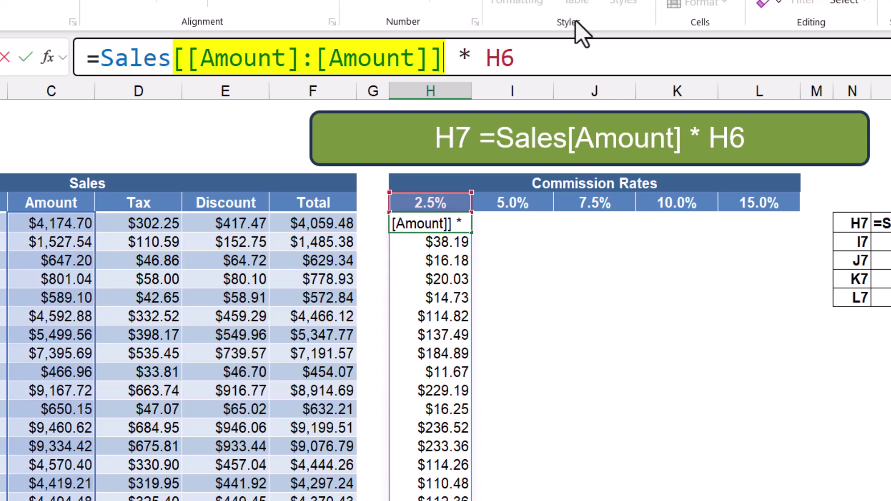
key(ctrl+Return)
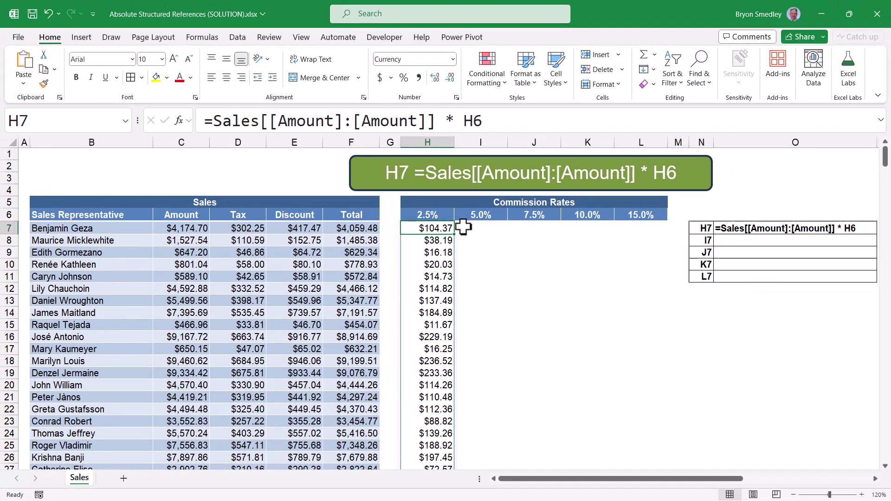
Try filling the H7 formula across to L7 to check the copied Amount references, and undo the fill.
drag(456, 237, 679, 238)
drag(625, 201, 625, 201)
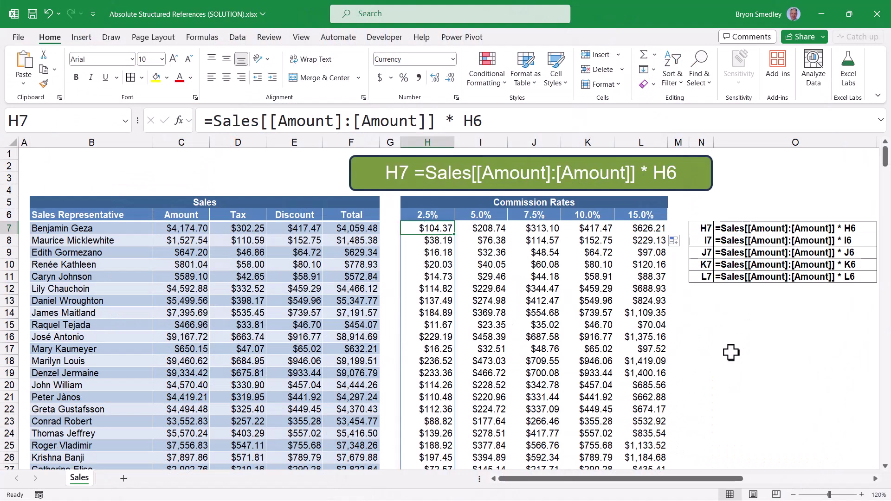
drag(440, 226, 640, 228)
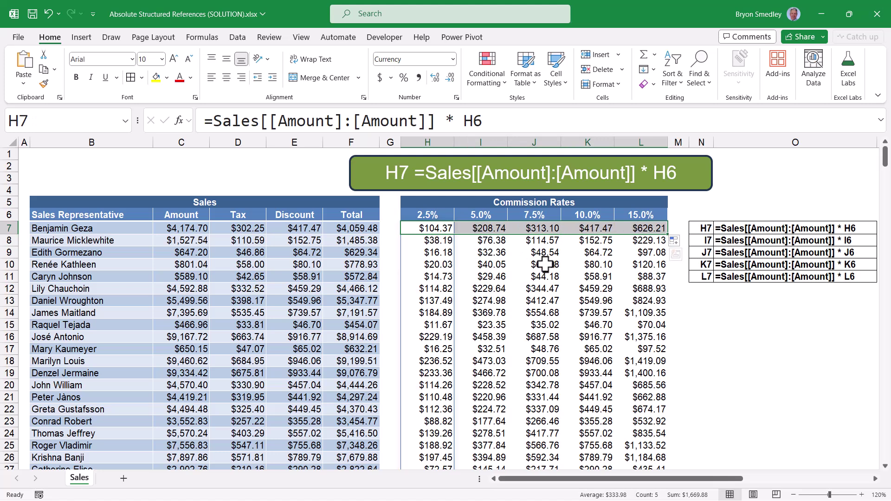
key(ctrl+z)
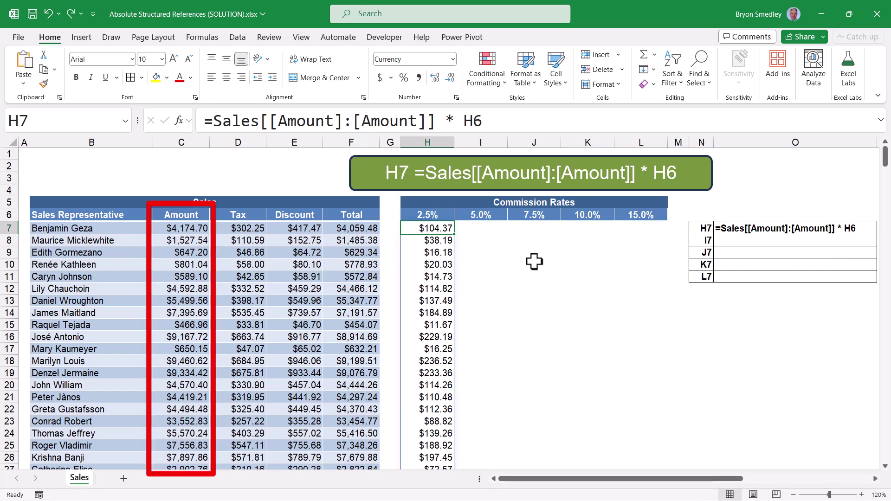
Replace the single rate reference in the H7 formula with the whole rate row, giving =Sales[[Amount]:[Amount]] * H6:L6.
double_click(472, 121)
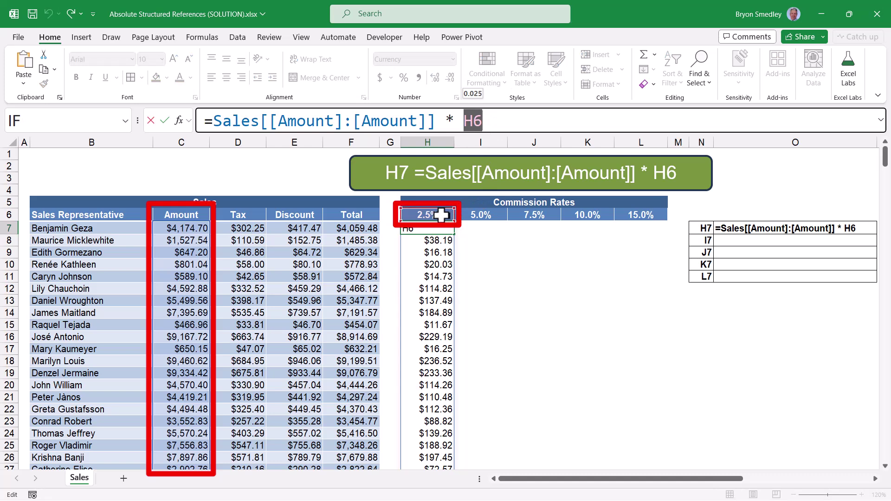
drag(427, 214, 644, 217)
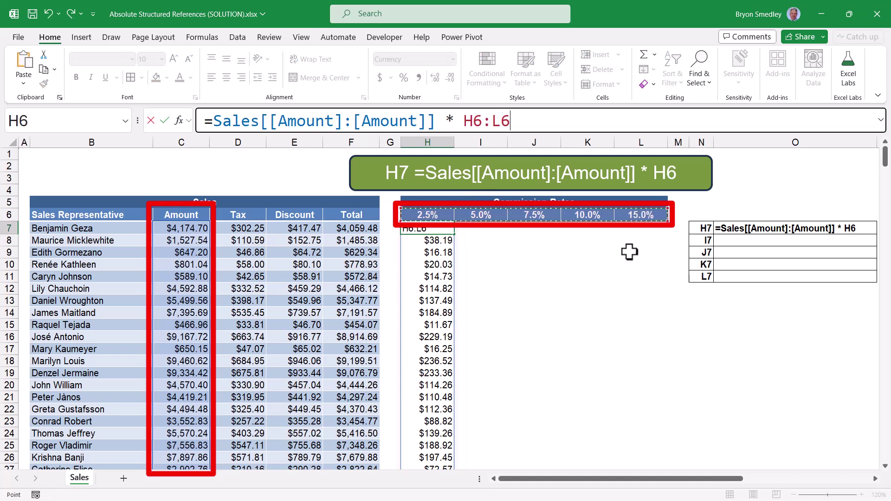
key(ctrl+Return)
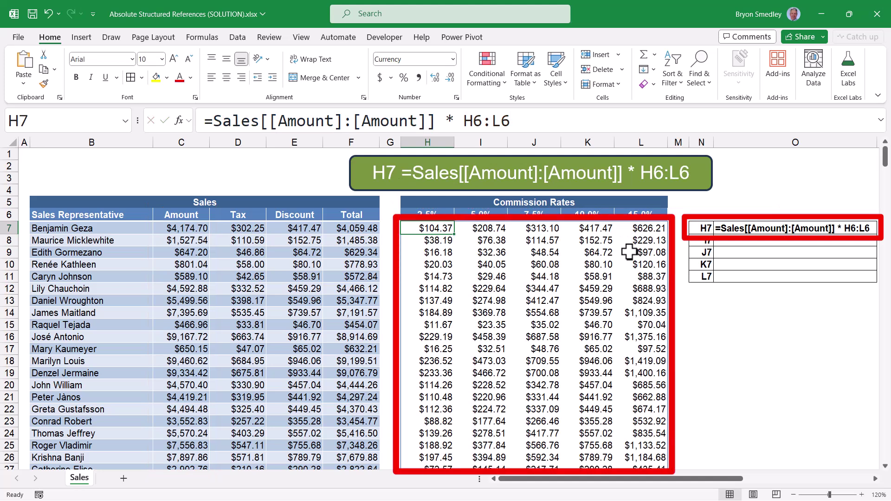